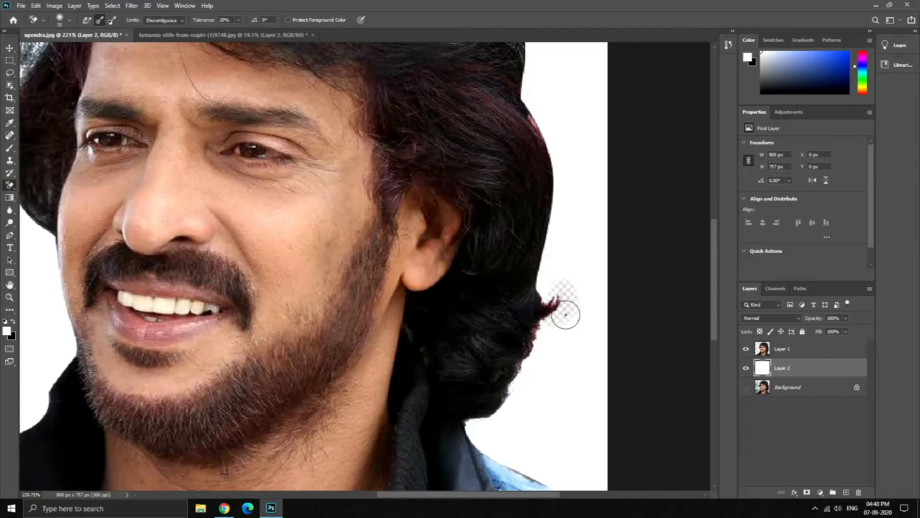
Delete the white Layer 2 and the hidden Background layer, keeping only the cut-out portrait on Layer 1.
left_click(792, 356)
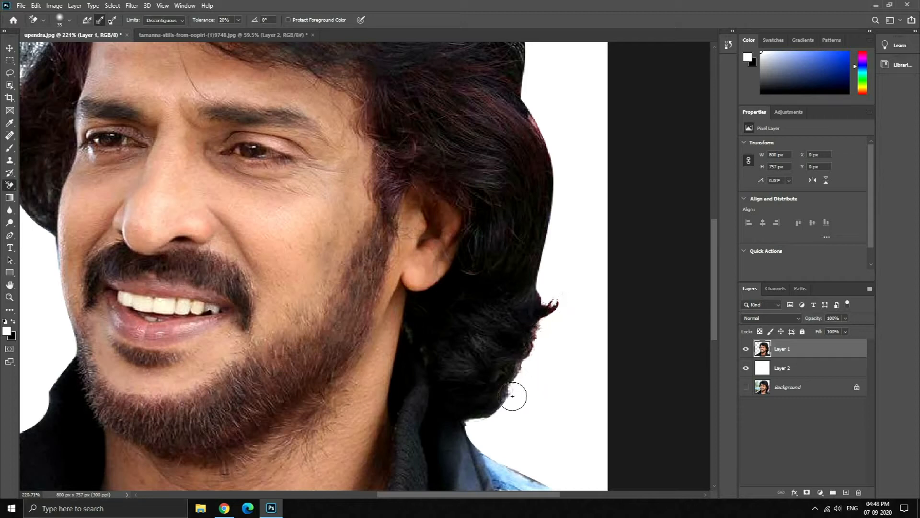
scroll(590, 367, "down", 2)
scroll(591, 367, "down", 3)
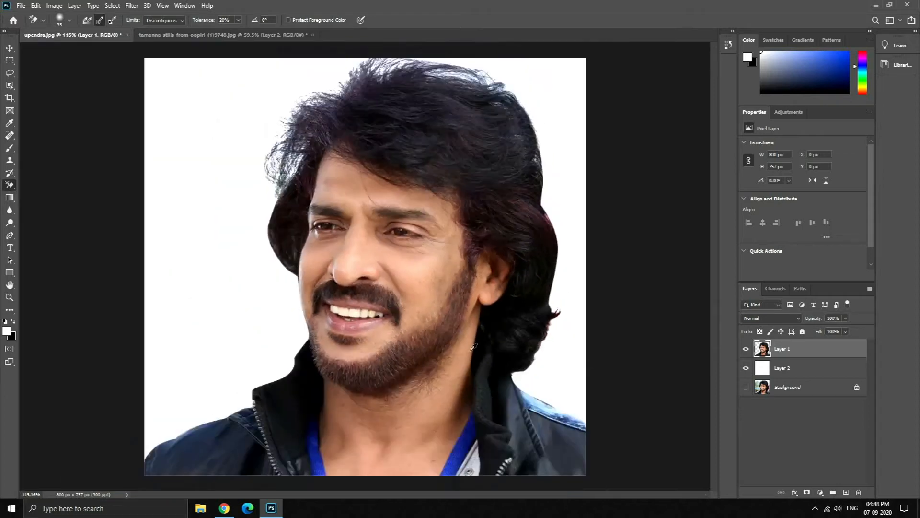
key("v")
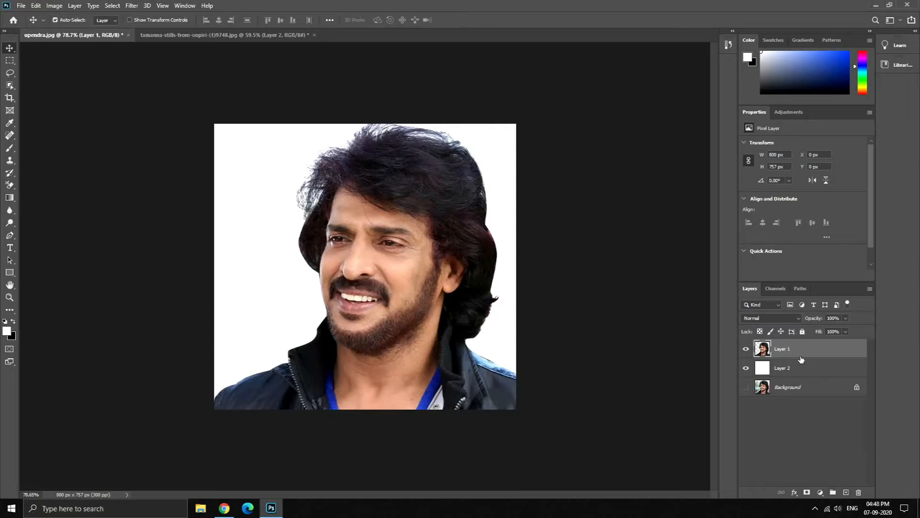
left_click(804, 377)
key("Delete")
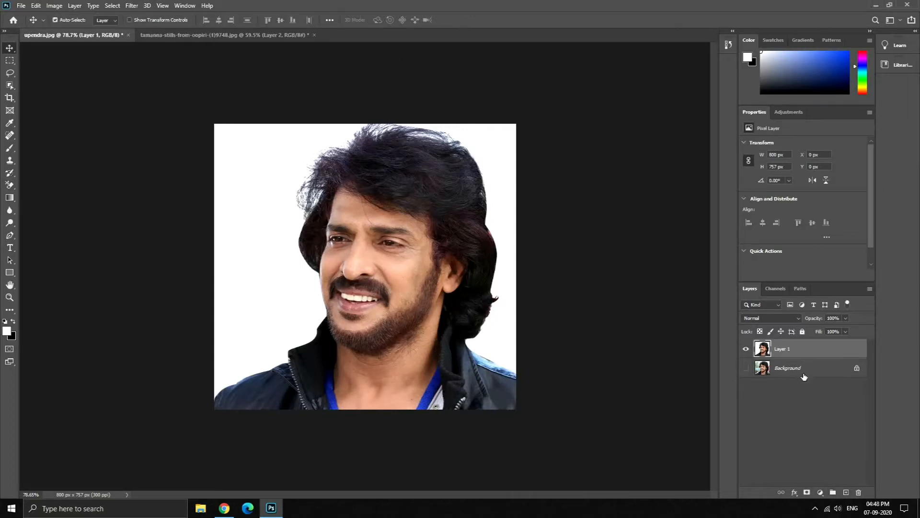
left_click(825, 369)
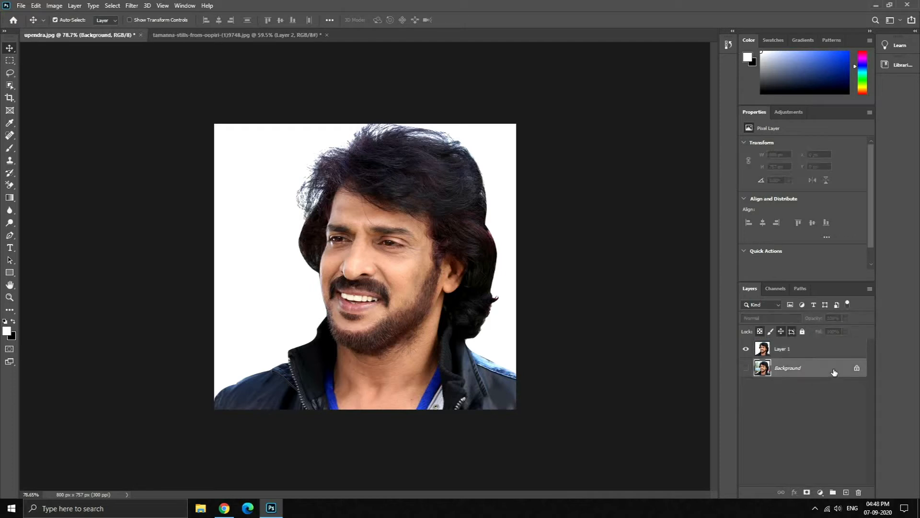
key("Delete")
Duplicate Layer 1 and add a Hue/Saturation adjustment layer above the copy with Saturation set to -100.
key("ctrl+j")
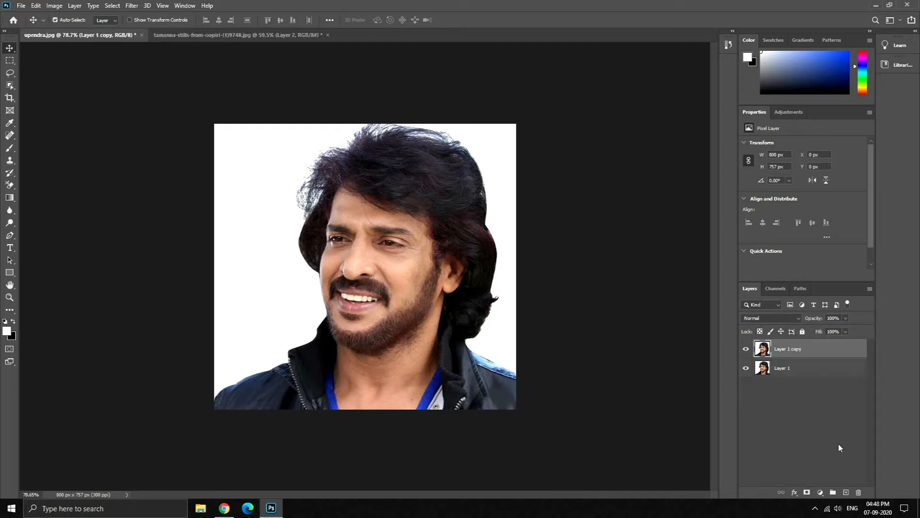
left_click(820, 492)
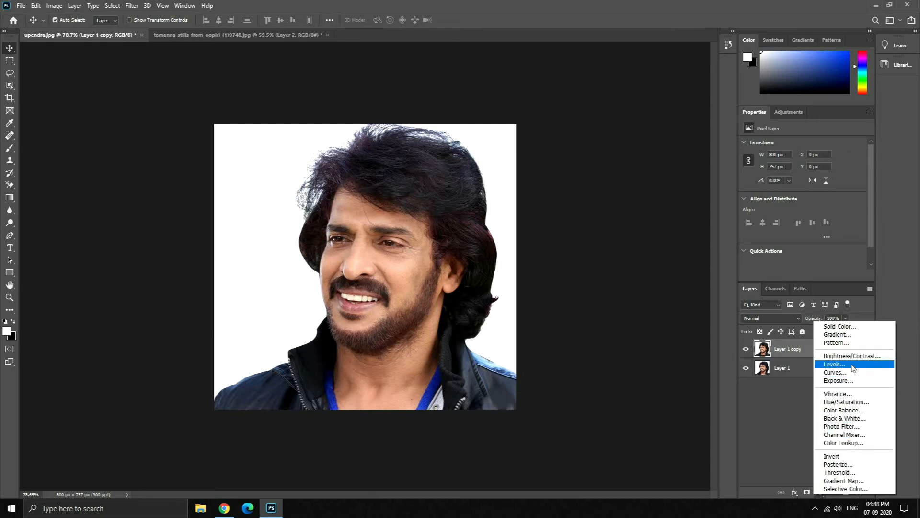
left_click(844, 403)
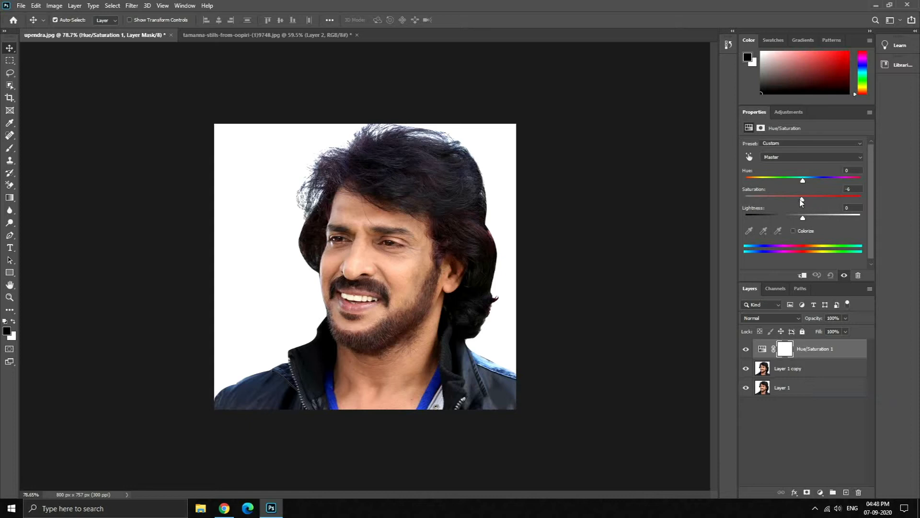
left_click_drag(802, 203, 719, 200)
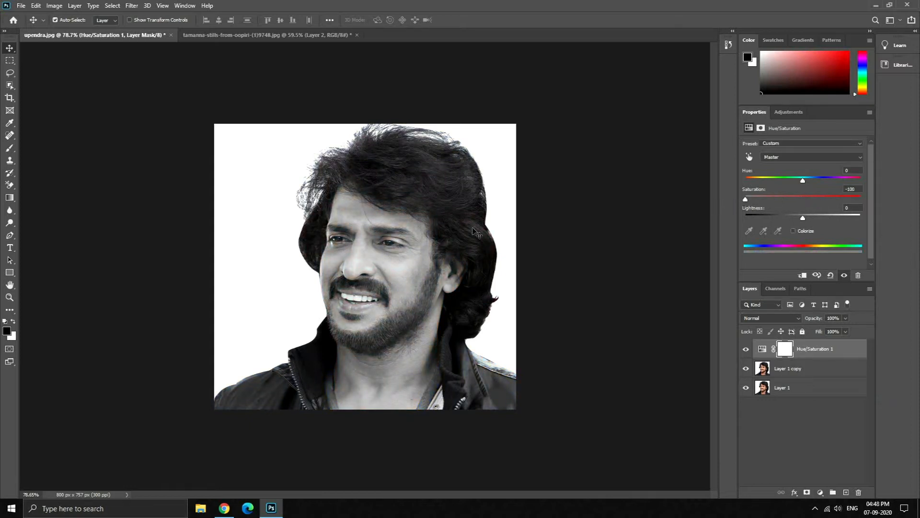
scroll(406, 268, "up", 5)
scroll(406, 268, "down", 4)
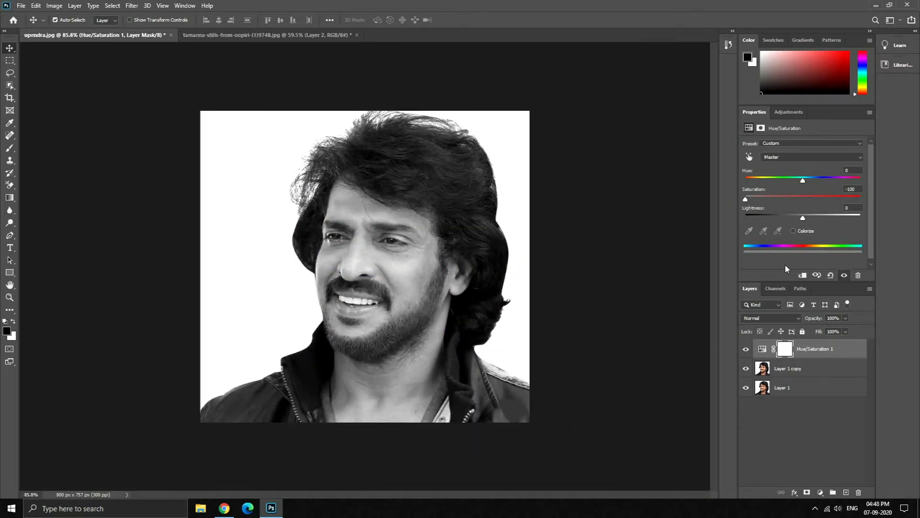
left_click(692, 308)
left_click(777, 371)
left_click(794, 321)
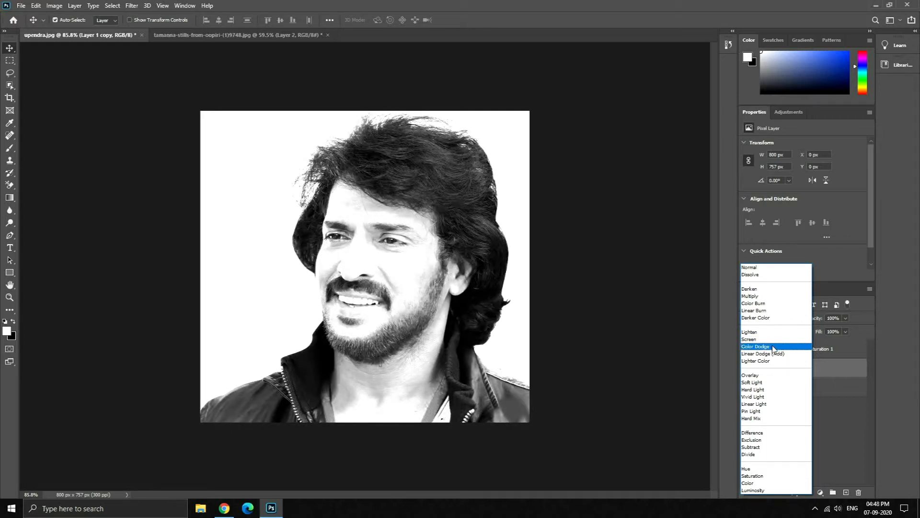
left_click(638, 353)
left_click(804, 349)
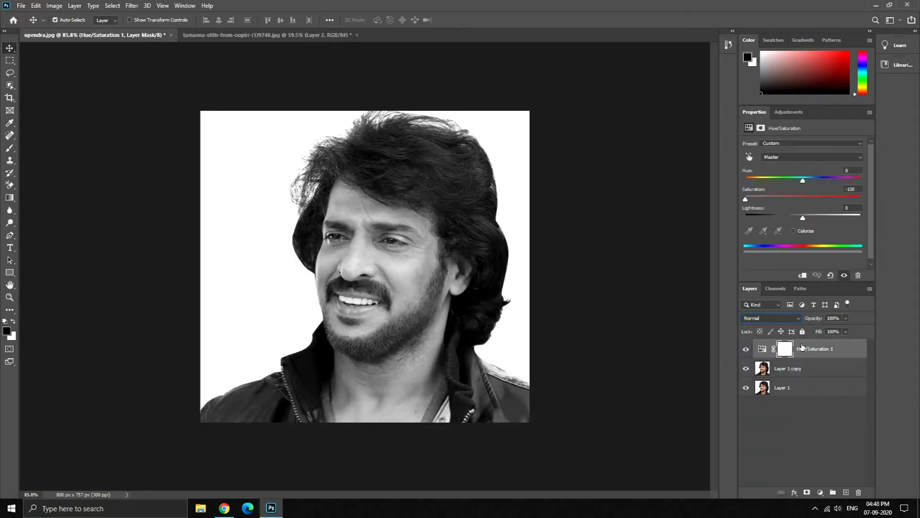
left_click(771, 317)
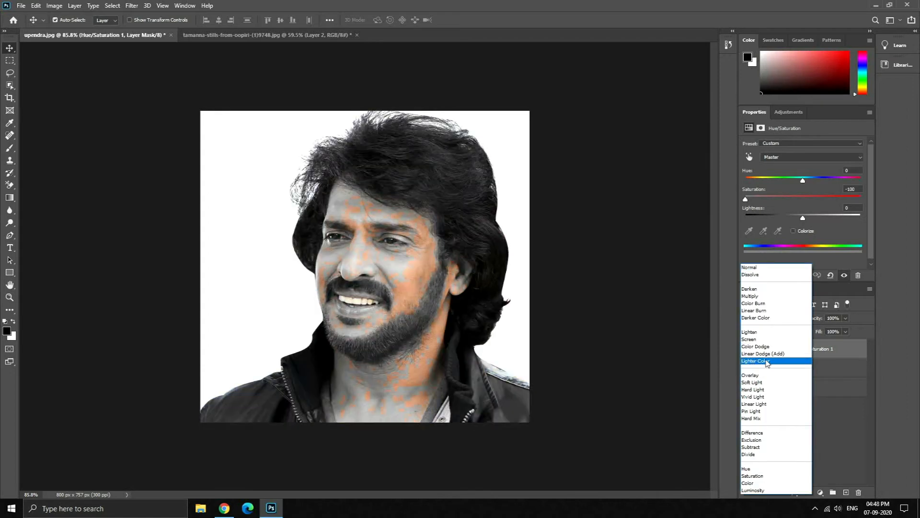
left_click(737, 402)
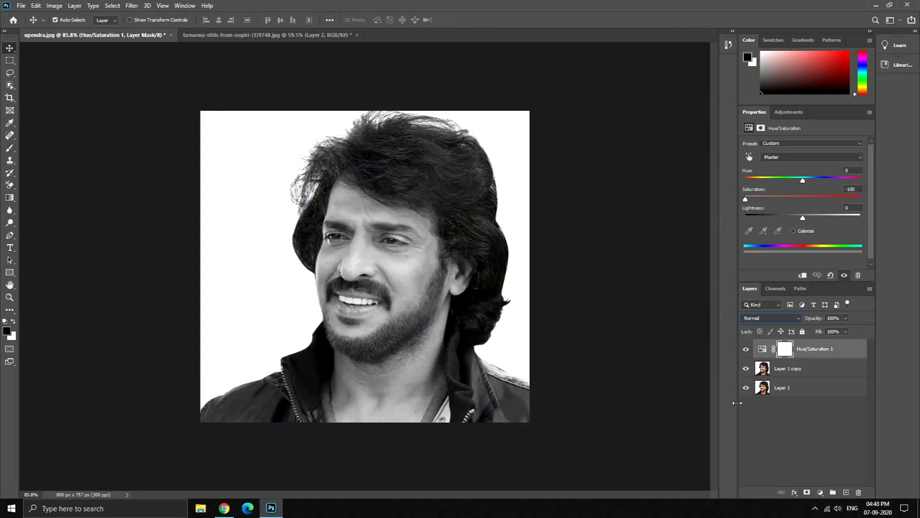
Set the blend mode of Layer 1 copy to Color Dodge and invert the layer's colors.
left_click(816, 370)
left_click(770, 317)
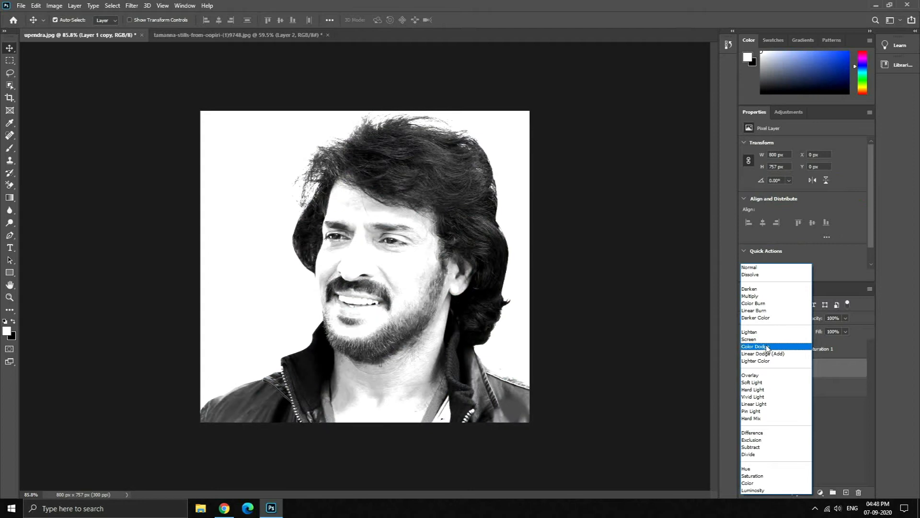
left_click(767, 347)
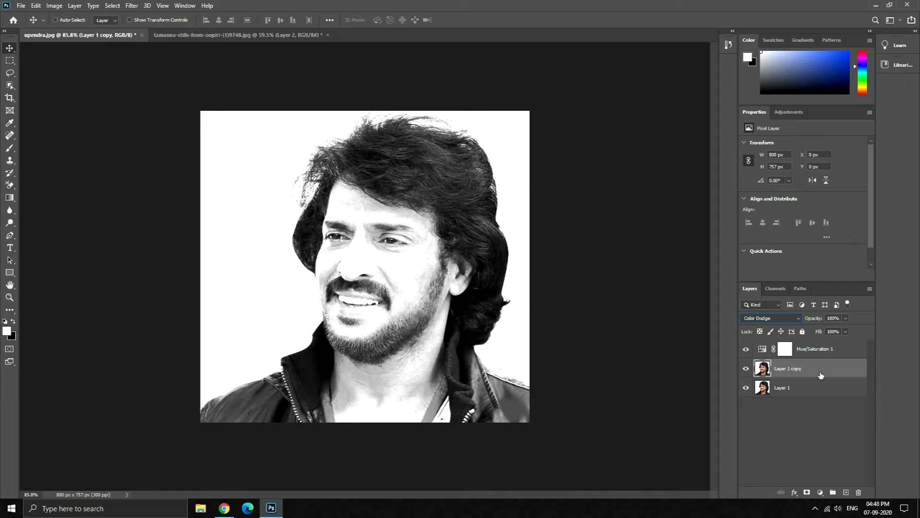
key("ctrl+i")
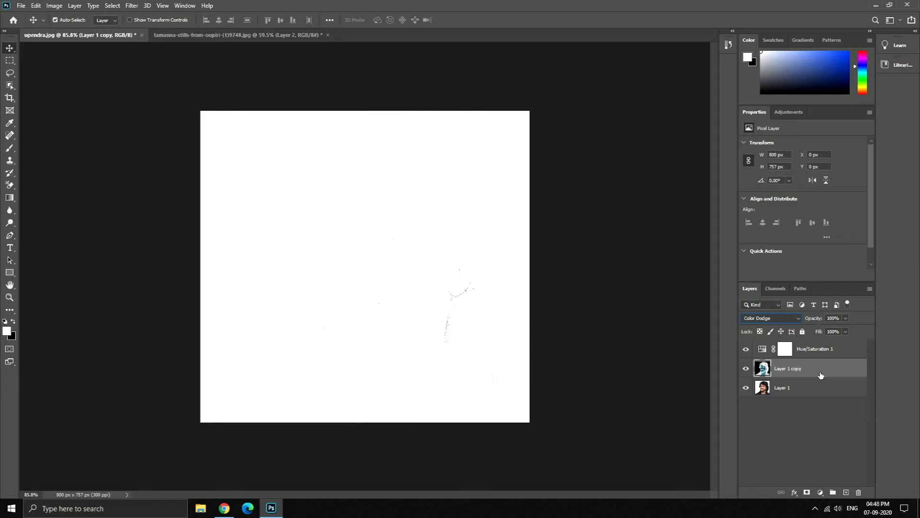
Apply a Gaussian Blur with a radius of 75.5 pixels to the inverted Layer 1 copy.
left_click(132, 5)
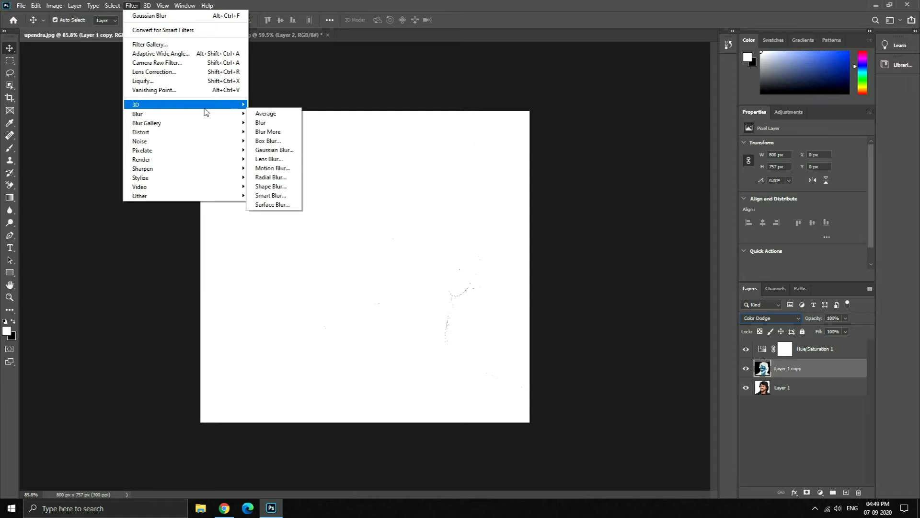
mouse_move(244, 115)
left_click(269, 149)
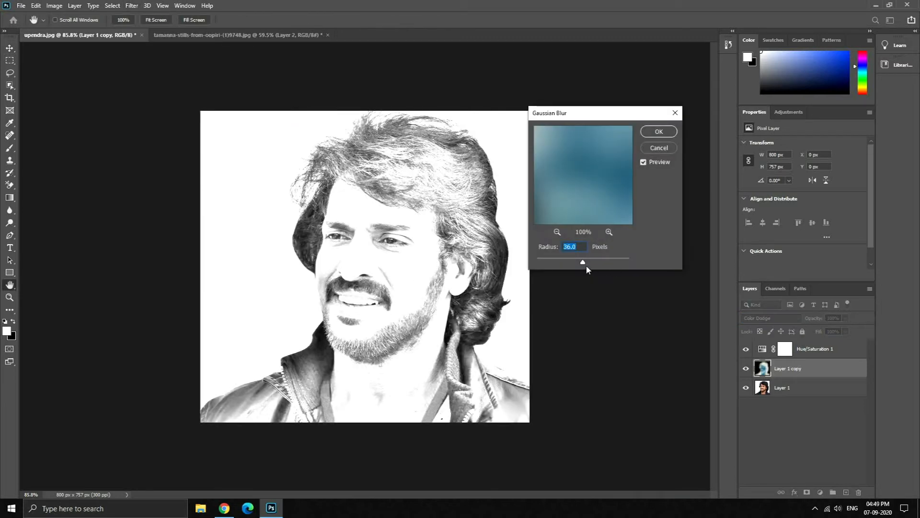
mouse_move(584, 264)
left_mouse_down()
mouse_move(535, 263)
mouse_move(592, 265)
left_mouse_up()
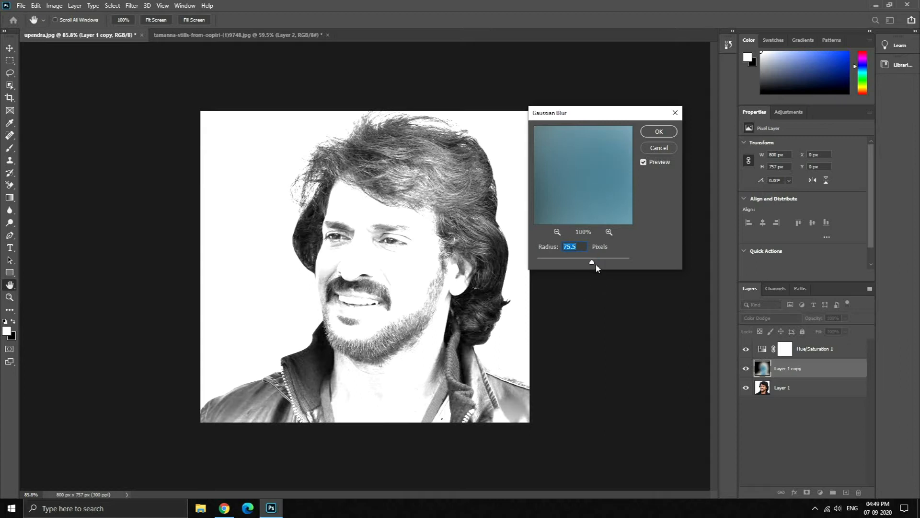
left_click(659, 131)
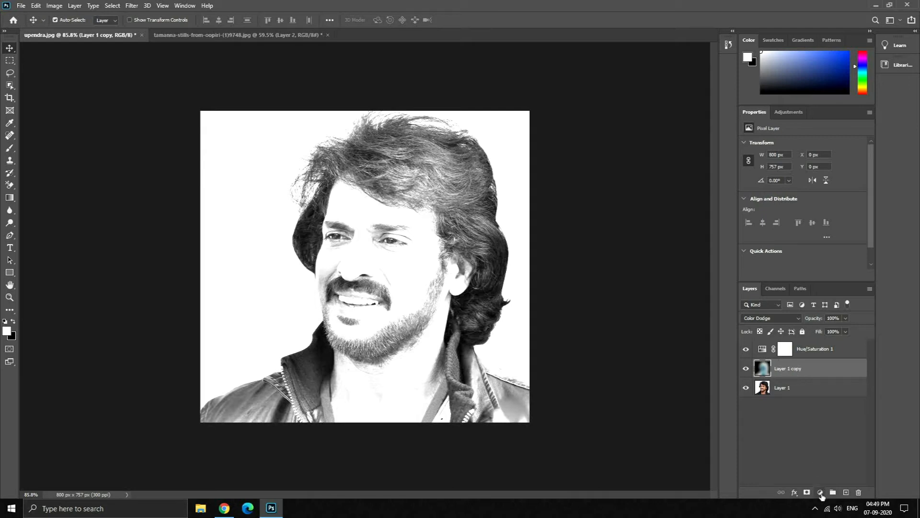
Add a Levels adjustment layer above Layer 1 copy and raise its black input level to 59.
left_click(821, 493)
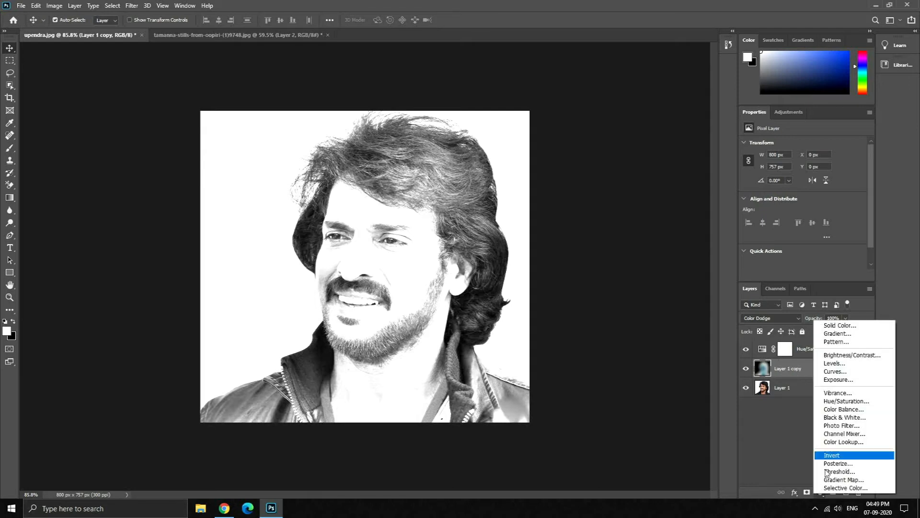
left_click(856, 368)
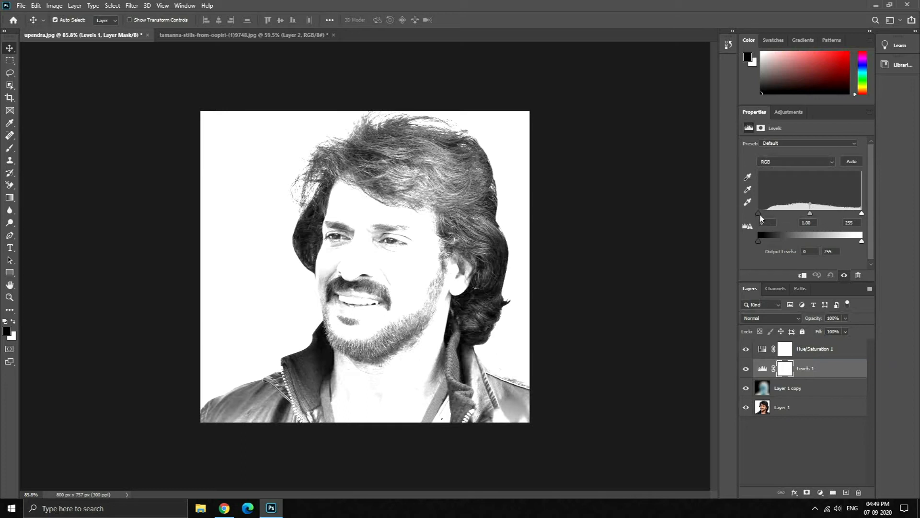
left_click_drag(758, 214, 785, 217)
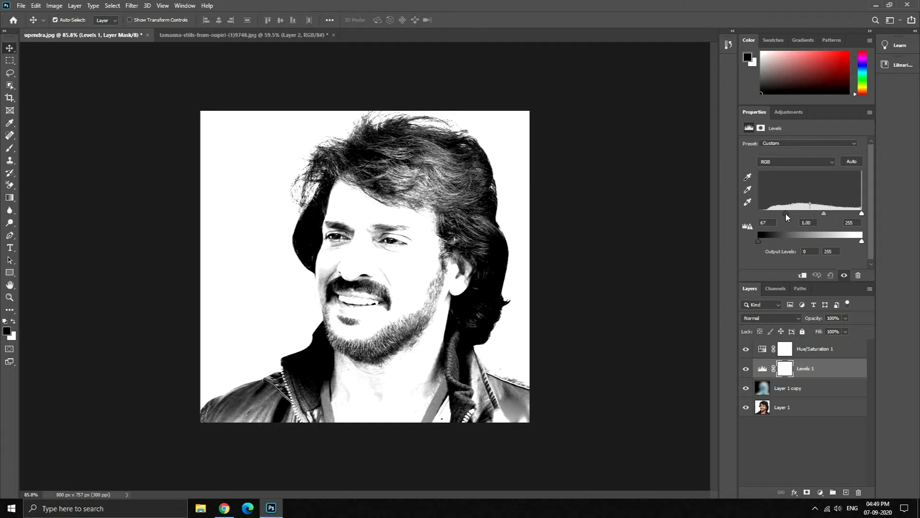
left_click_drag(791, 217, 787, 214)
scroll(424, 244, "up", 5)
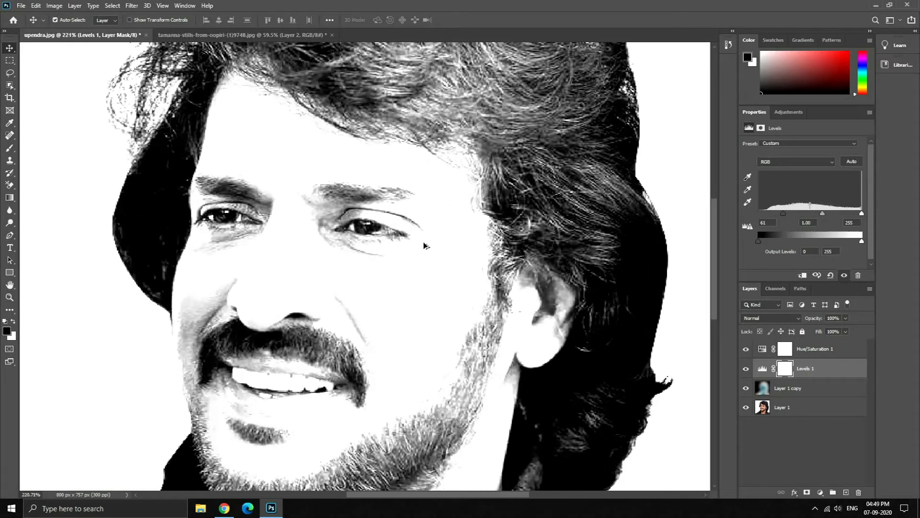
scroll(512, 308, "down", 4)
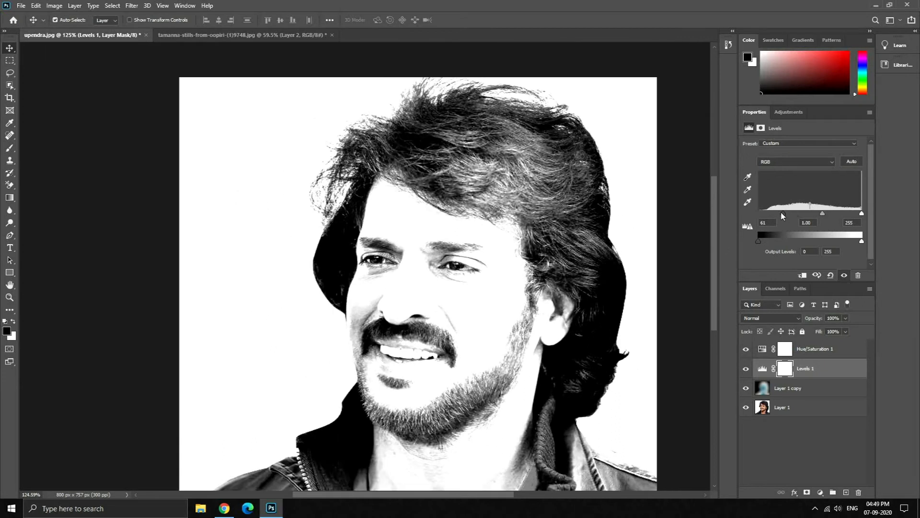
mouse_move(783, 215)
left_mouse_down()
mouse_move(775, 216)
mouse_move(784, 216)
left_mouse_up()
scroll(684, 322, "down", 2)
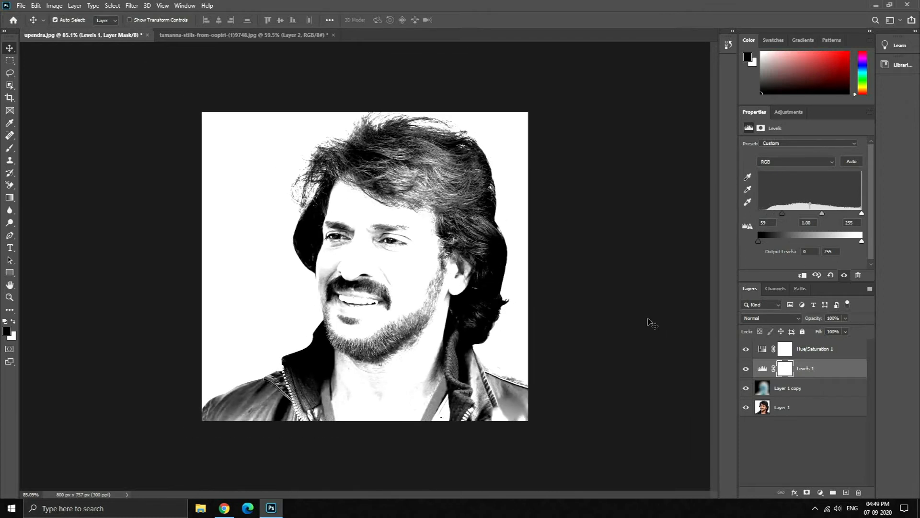
Prepare a soft black brush at 200 px size and 39% opacity for painting on the Levels 1 layer mask.
left_click(569, 342)
left_click(813, 370)
key("b")
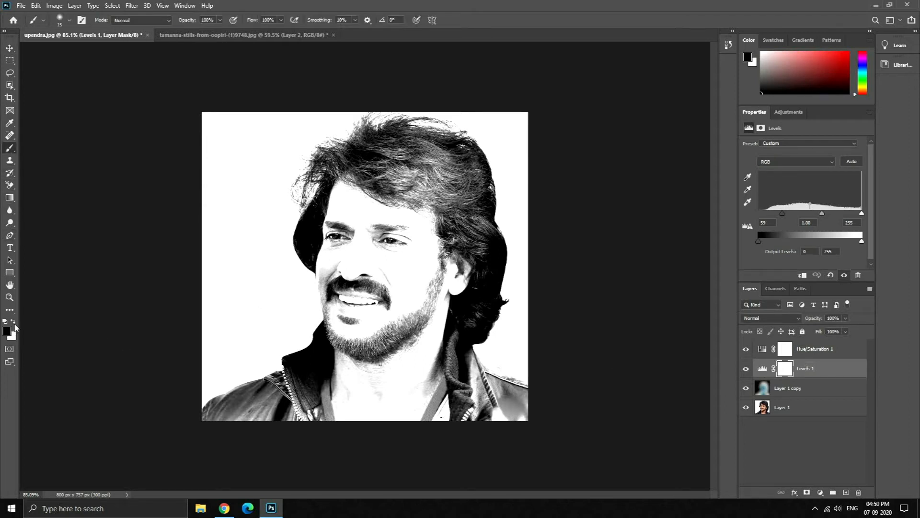
scroll(323, 328, "up", 2)
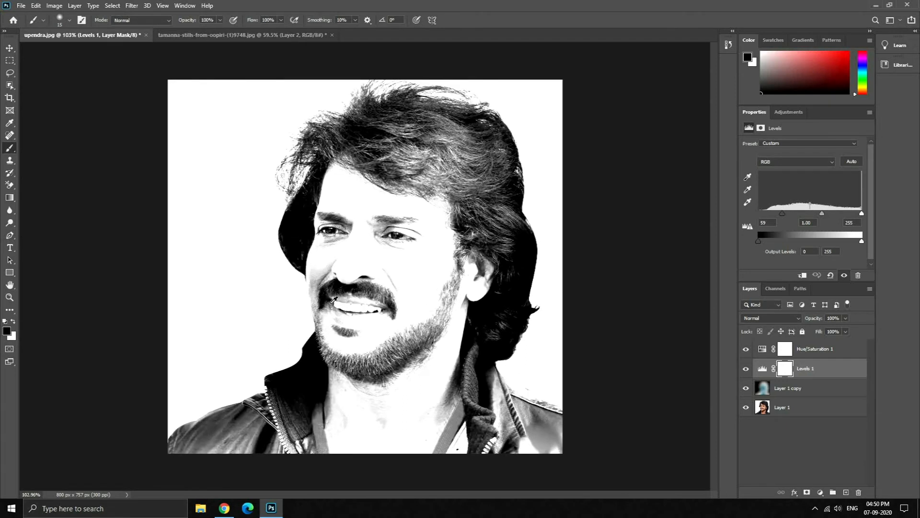
key("bracketright")
key("bracketright")
key("bracketright")
key("bracketright")
right_click(209, 188)
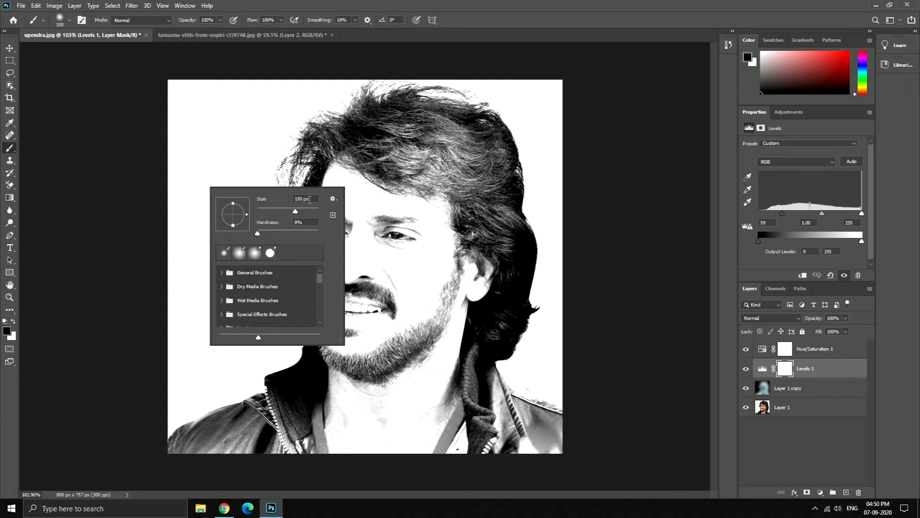
type("400")
left_click(219, 20)
left_click_drag(222, 31, 209, 31)
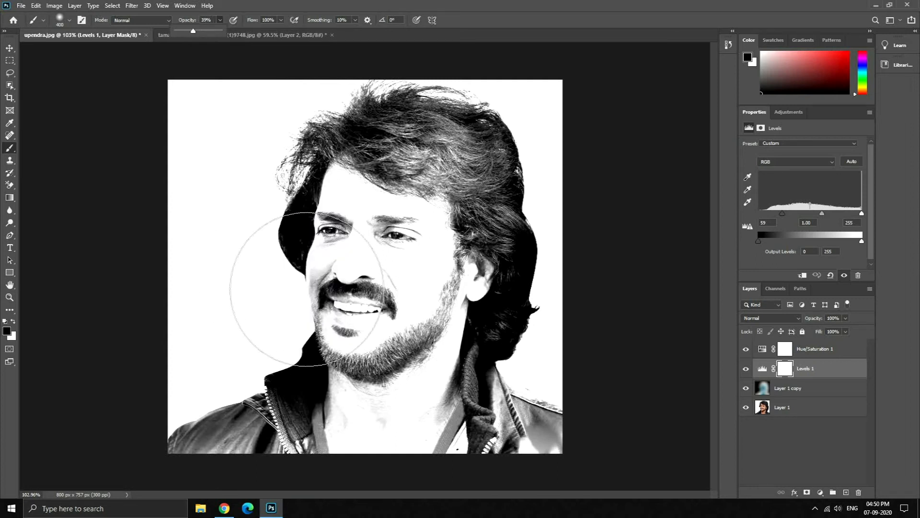
key("[")
key("[")
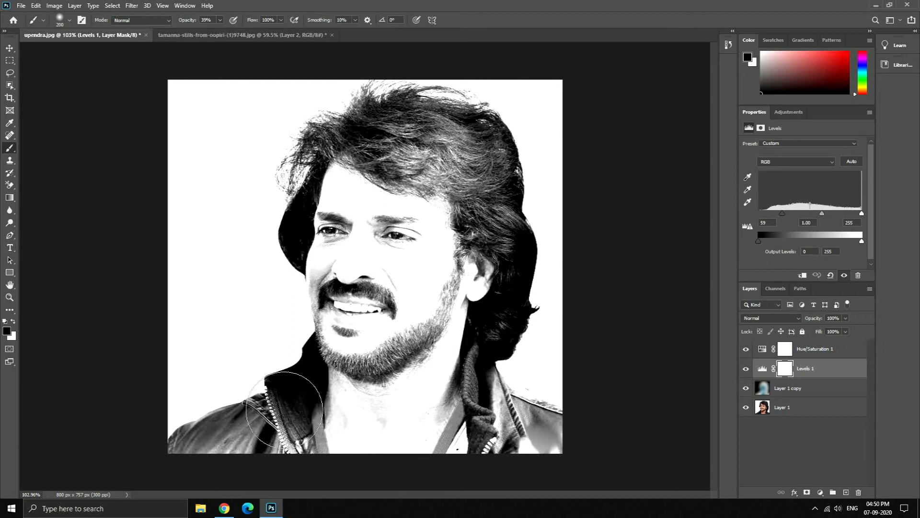
Paint on the Levels 1 mask over the dark jacket and hair areas to soften the Levels effect there.
left_click(257, 439)
left_click(218, 438)
left_click(469, 425)
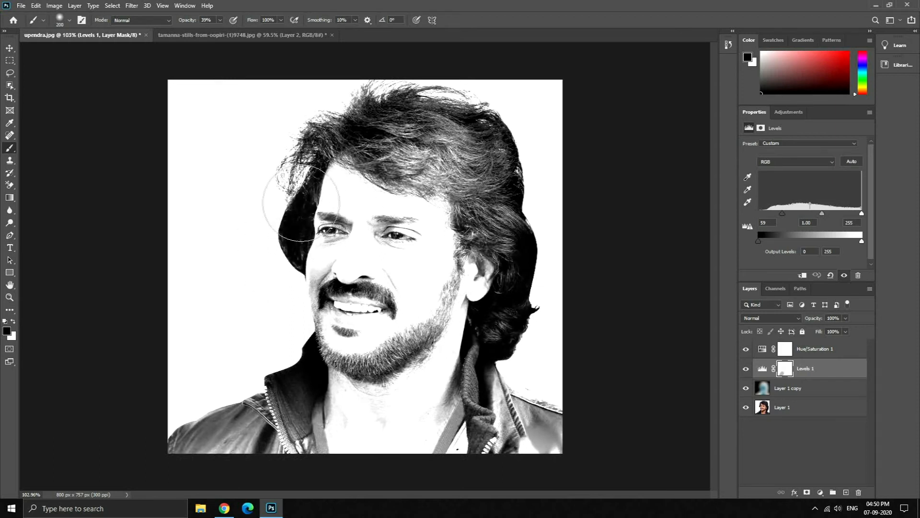
mouse_move(366, 136)
left_mouse_down()
mouse_move(421, 120)
mouse_move(476, 164)
mouse_move(513, 244)
mouse_move(516, 276)
mouse_move(496, 328)
left_mouse_up()
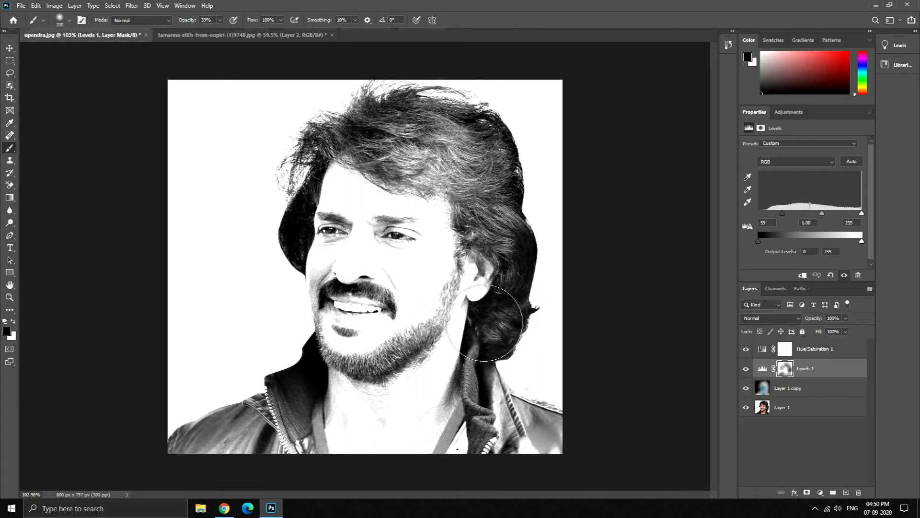
Paint black on the Levels 1 mask over the jacket collar and hair edges with an 80 px brush at 48% opacity.
key("bracketleft")
key("bracketleft")
key("bracketleft")
key("bracketleft")
key("bracketleft")
key("bracketleft")
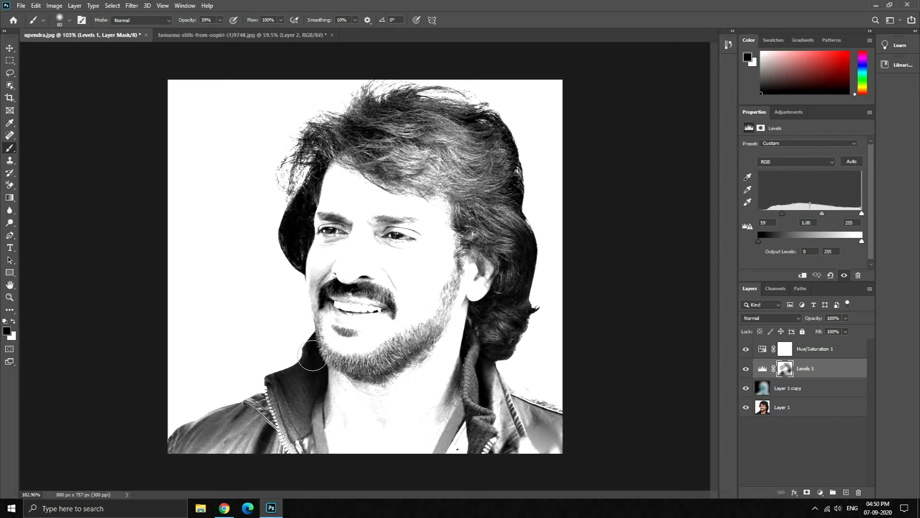
left_click_drag(181, 22, 187, 22)
mouse_move(312, 334)
left_mouse_down()
mouse_move(311, 354)
mouse_move(260, 415)
mouse_move(291, 405)
mouse_move(275, 447)
mouse_move(256, 453)
mouse_move(283, 423)
mouse_move(247, 449)
left_mouse_up()
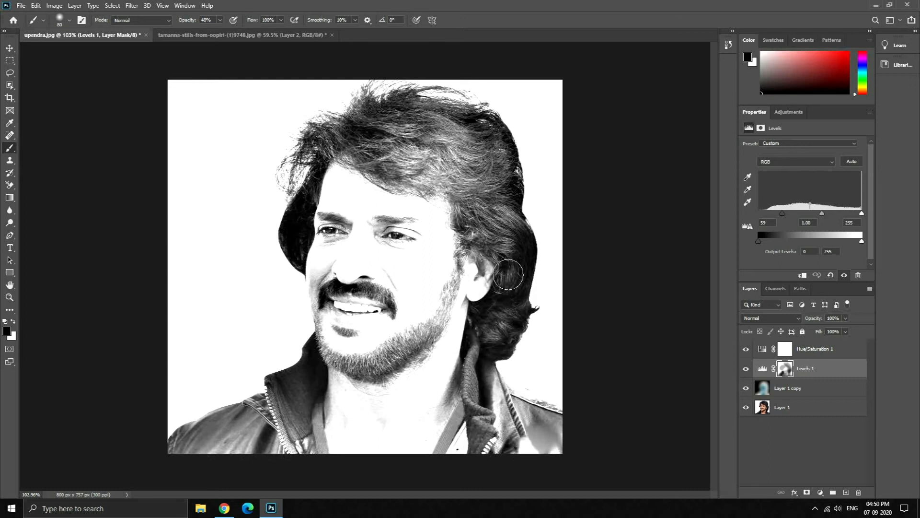
left_click_drag(523, 274, 473, 127)
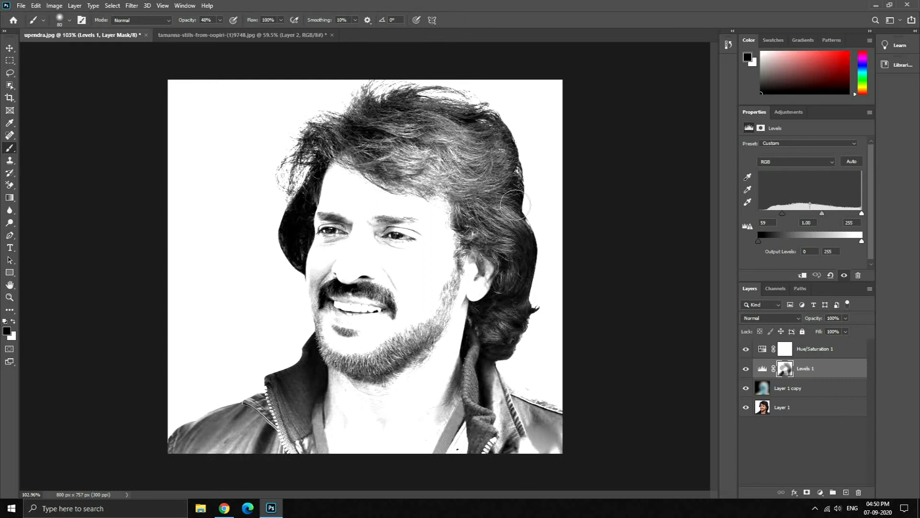
mouse_move(305, 201)
left_mouse_down()
mouse_move(288, 257)
mouse_move(289, 273)
mouse_move(297, 242)
mouse_move(296, 276)
mouse_move(275, 264)
mouse_move(285, 253)
mouse_move(317, 294)
mouse_move(396, 307)
mouse_move(370, 291)
mouse_move(401, 312)
left_mouse_up()
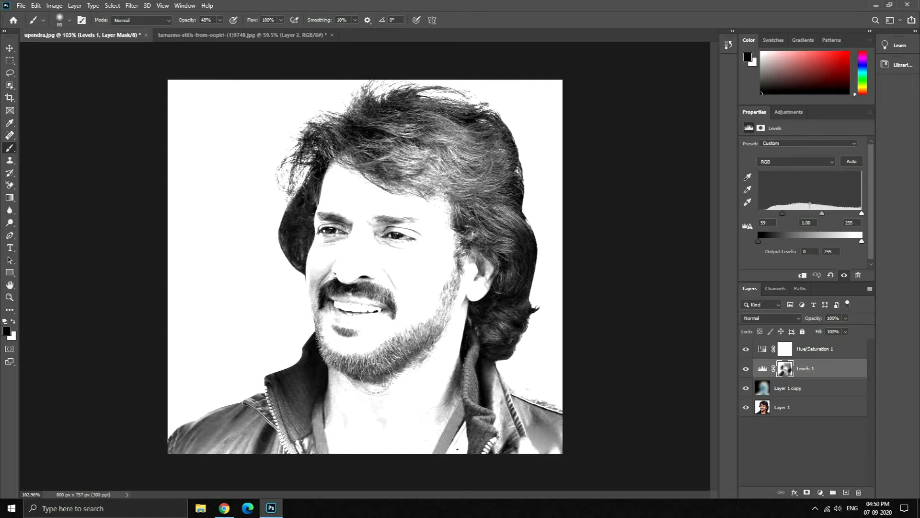
left_click(539, 435)
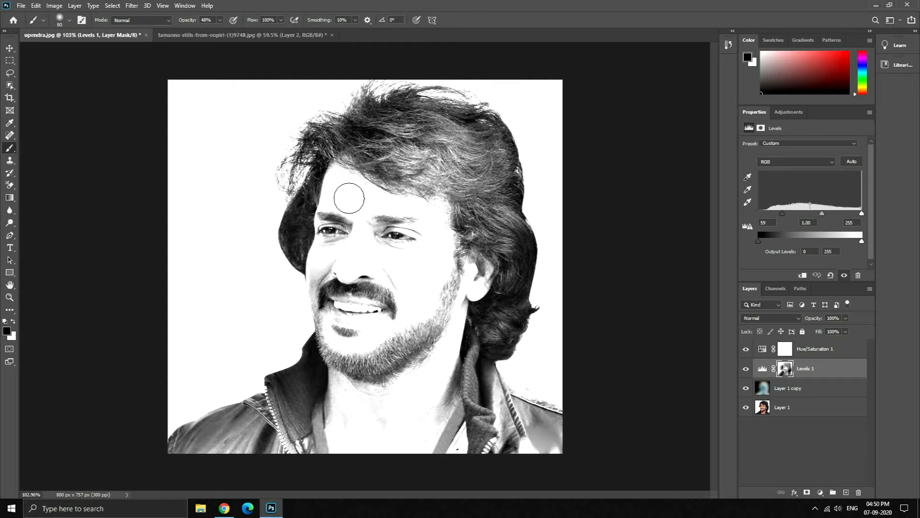
mouse_move(419, 87)
left_mouse_down()
mouse_move(465, 107)
mouse_move(343, 105)
mouse_move(352, 123)
mouse_move(419, 152)
mouse_move(392, 138)
mouse_move(481, 133)
mouse_move(481, 115)
mouse_move(513, 279)
left_mouse_up()
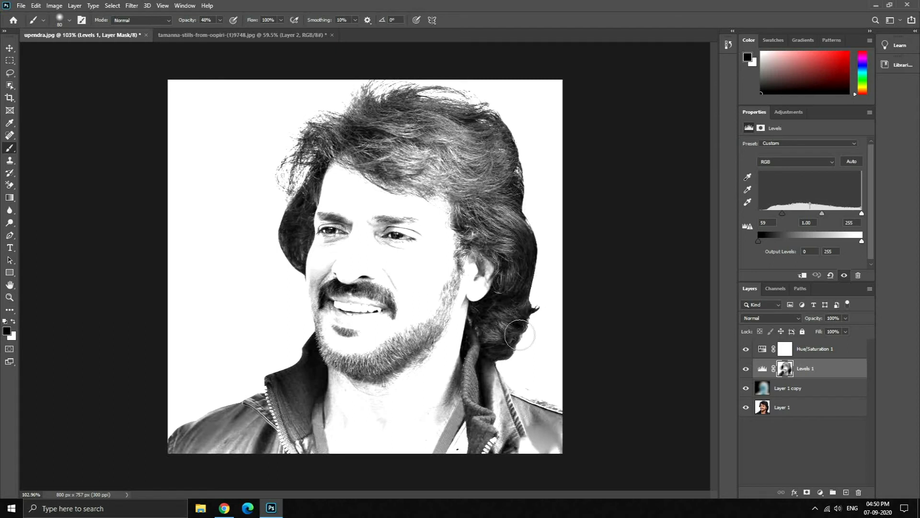
Stamp all visible layers into a new merged layer directly above Levels 1.
left_click(783, 462)
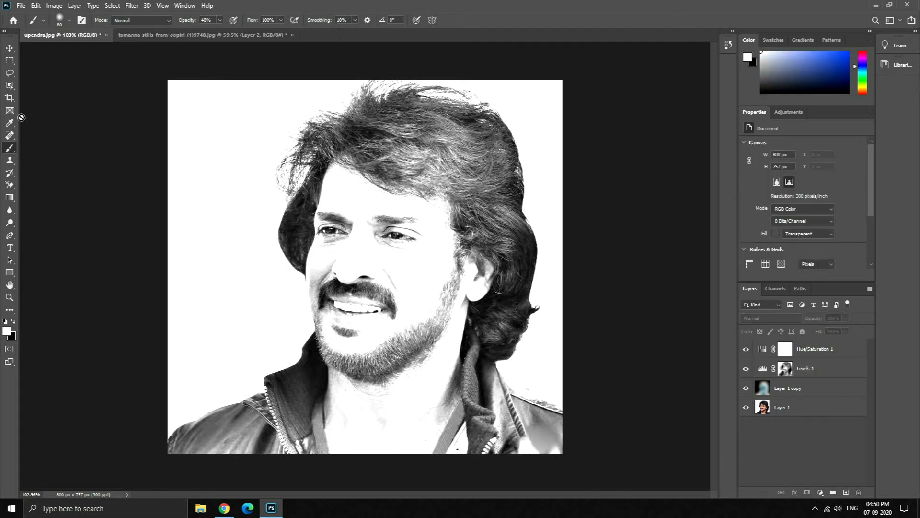
left_click(9, 48)
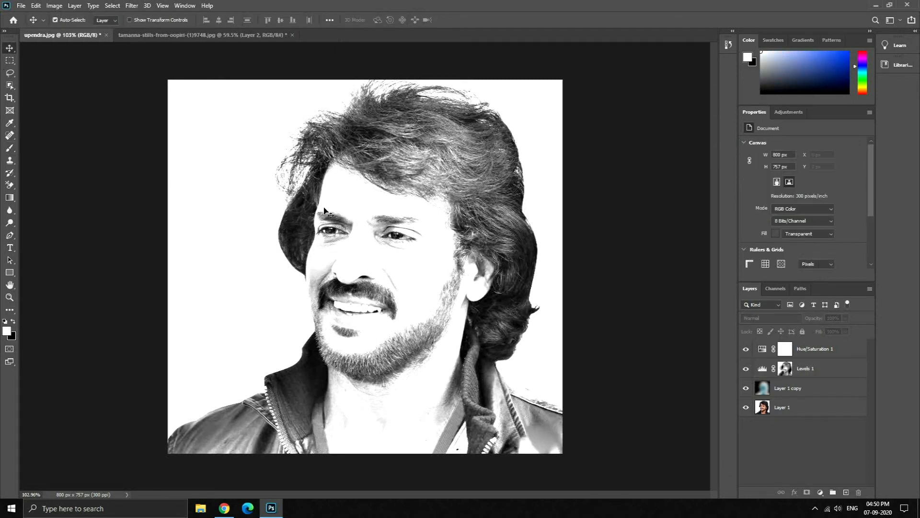
left_click(822, 374)
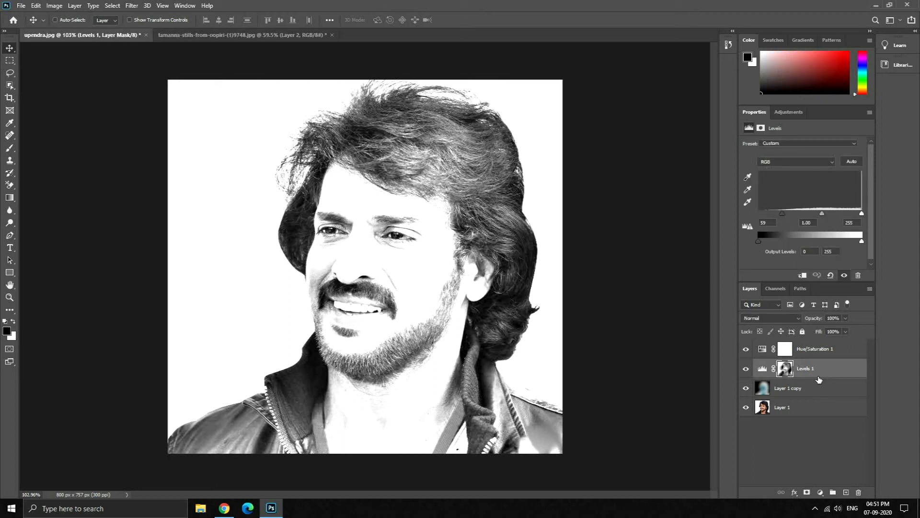
key("ctrl+shift+alt+e")
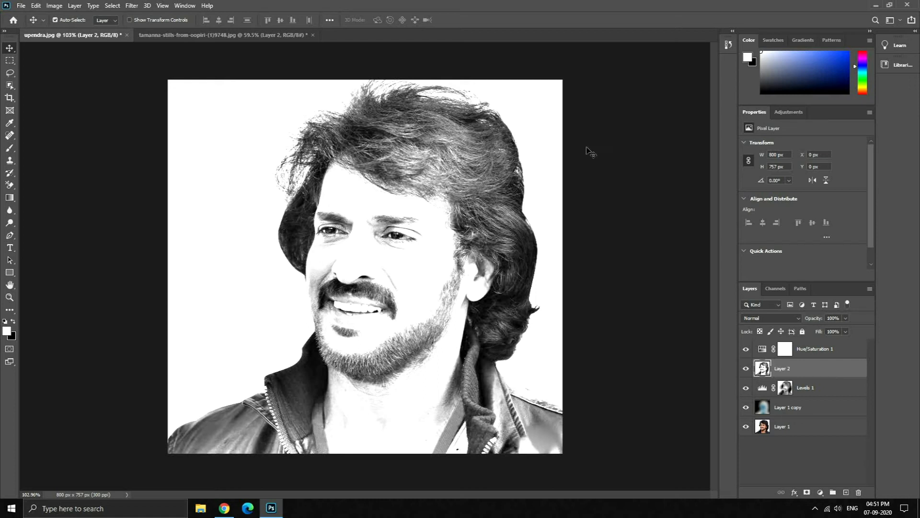
Prepare a white brush at 44 px size and 100% opacity for painting on Layer 2.
left_click(10, 148)
left_click_drag(186, 21, 237, 22)
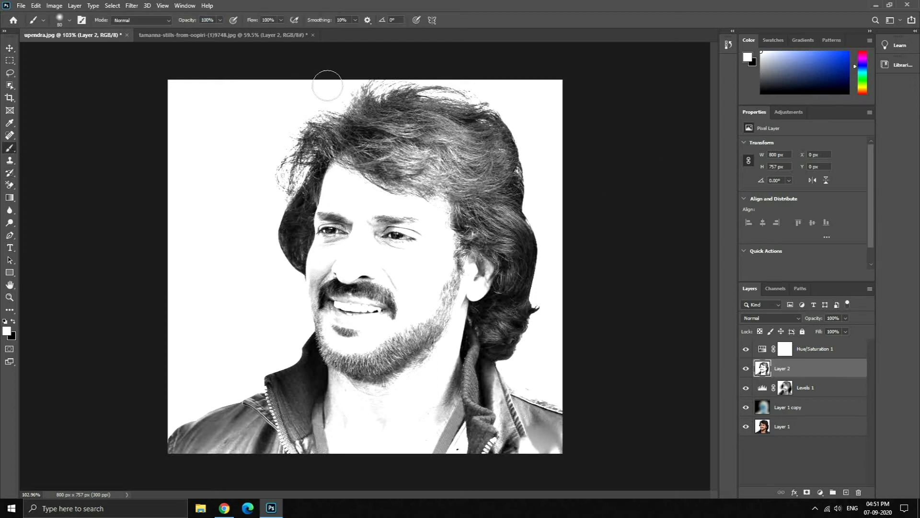
right_click(193, 119)
left_click_drag(260, 143, 257, 143)
left_click(90, 207)
scroll(304, 177, "up", 1)
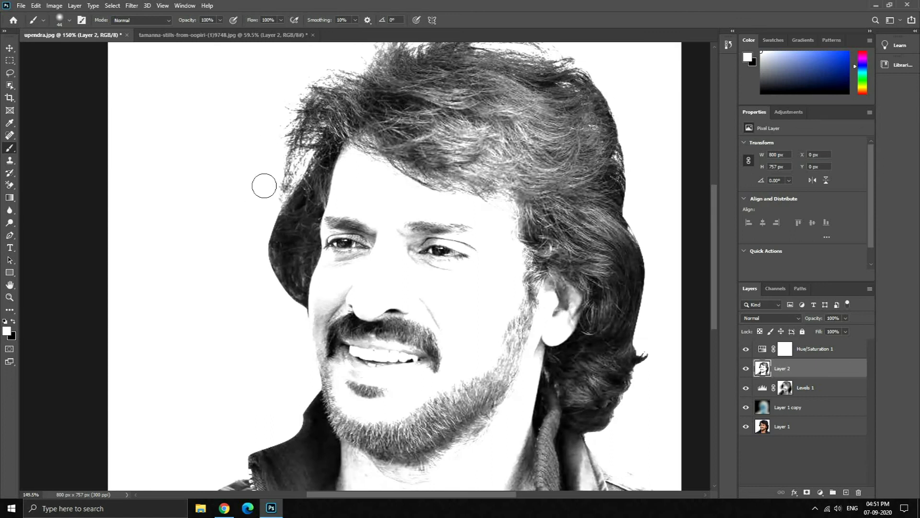
left_click_drag(255, 236, 285, 310)
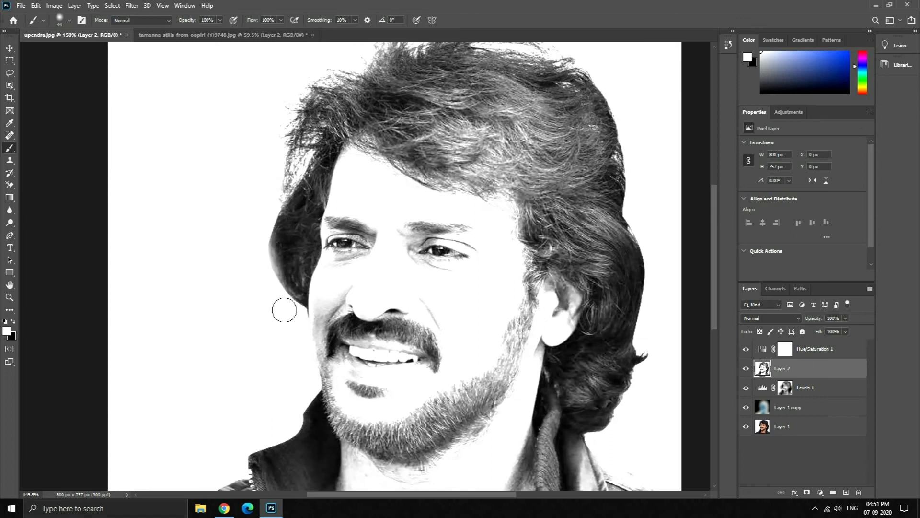
key("ctrl+z")
key("ctrl+z")
Paint white over the stray hairs along the upper-left outline of the hair on Layer 2.
mouse_move(274, 118)
left_mouse_down()
mouse_move(277, 148)
mouse_move(284, 140)
left_mouse_up()
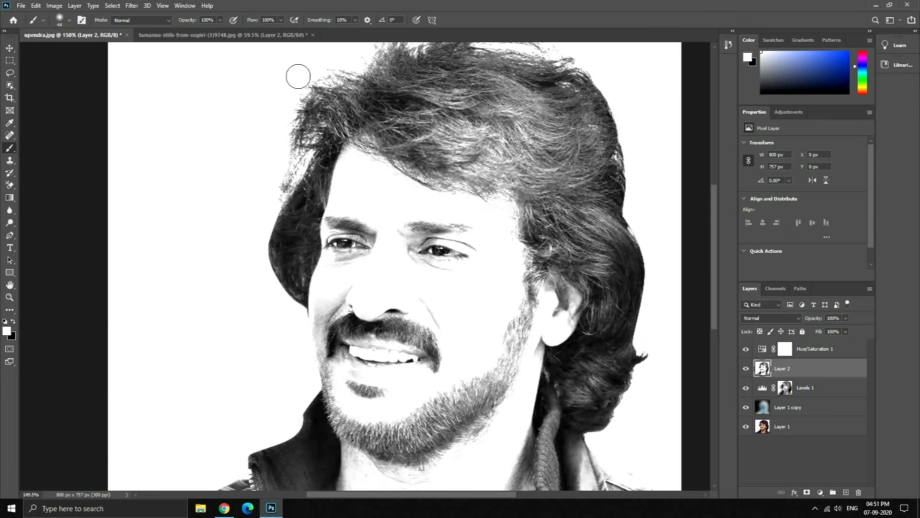
left_click_drag(329, 67, 298, 123)
mouse_move(359, 85)
left_mouse_down()
mouse_move(416, 77)
mouse_move(335, 83)
mouse_move(268, 127)
left_mouse_up()
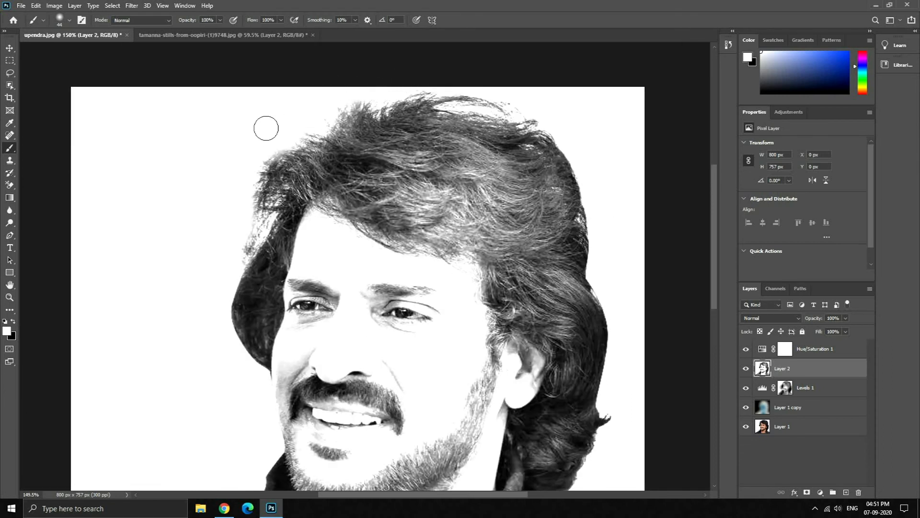
mouse_move(249, 173)
left_mouse_down()
mouse_move(233, 260)
mouse_move(242, 224)
mouse_move(236, 174)
left_mouse_up()
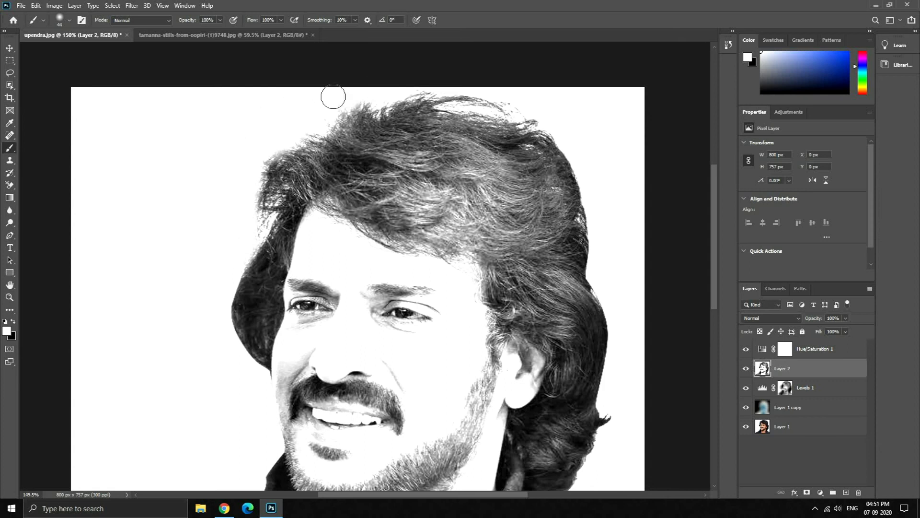
mouse_move(252, 231)
left_mouse_down()
mouse_move(238, 176)
mouse_move(233, 224)
mouse_move(256, 123)
mouse_move(488, 85)
left_mouse_up()
key("ctrl+z")
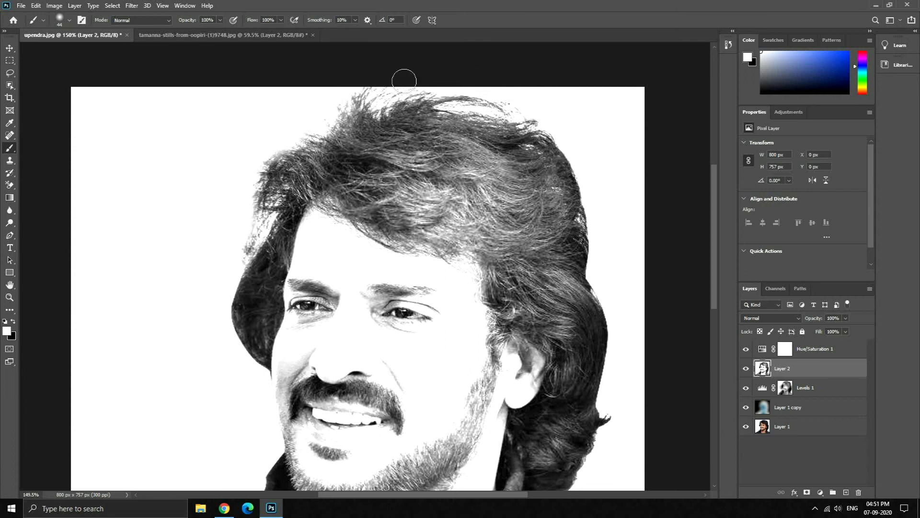
Enlarge the brush to 80 px and paint white over the stray hairs along the top of the head.
key("bracketright")
key("bracketright")
key("bracketright")
key("bracketright")
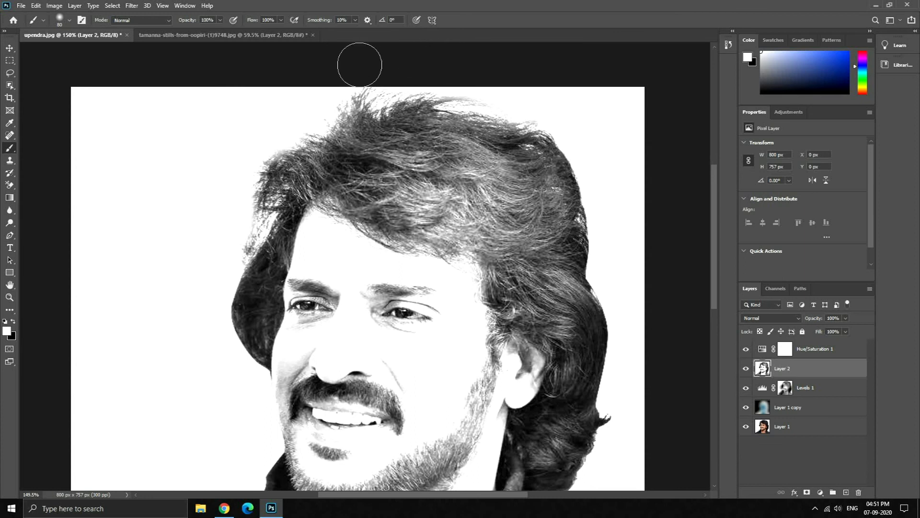
left_click(359, 96)
left_click_drag(602, 275, 485, 223)
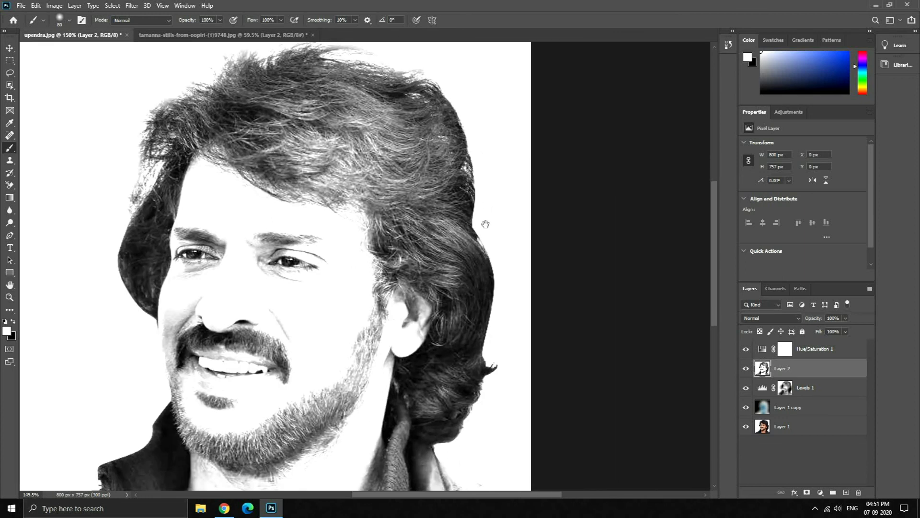
left_click(466, 157)
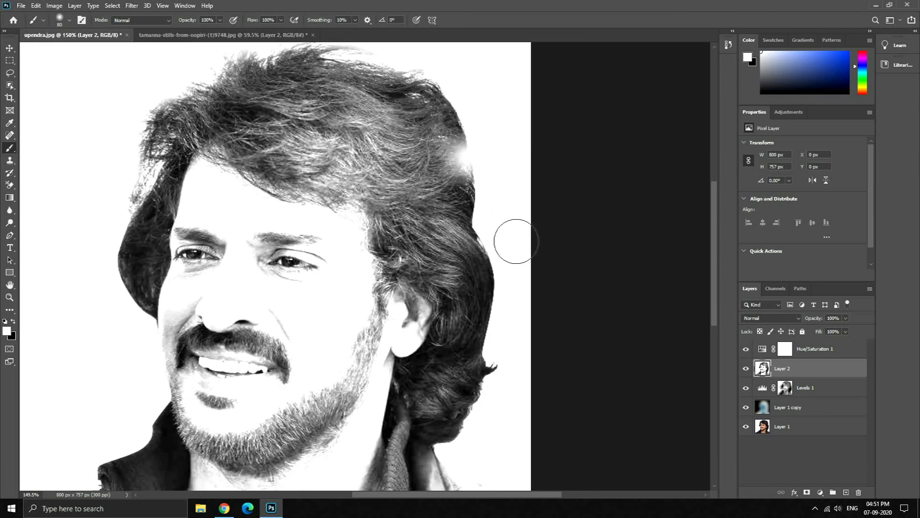
left_click_drag(483, 322, 479, 231)
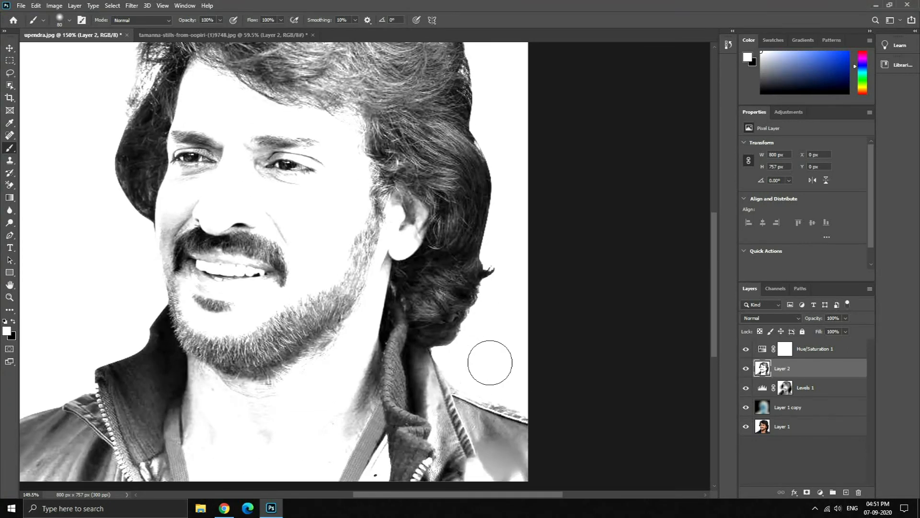
Try whitening the neck shading below the beard on Layer 2 with a smaller white brush, and undo the strokes.
left_click_drag(312, 367, 370, 280)
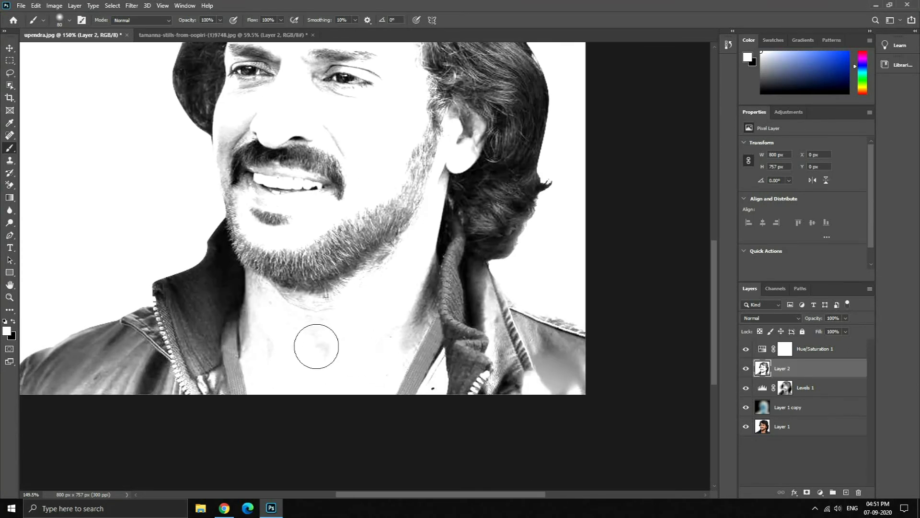
mouse_move(255, 337)
left_mouse_down()
mouse_move(328, 338)
mouse_move(264, 316)
mouse_move(276, 341)
mouse_move(364, 316)
mouse_move(363, 353)
mouse_move(385, 340)
mouse_move(407, 305)
mouse_move(275, 312)
mouse_move(276, 322)
mouse_move(257, 295)
mouse_move(245, 316)
mouse_move(242, 290)
left_mouse_up()
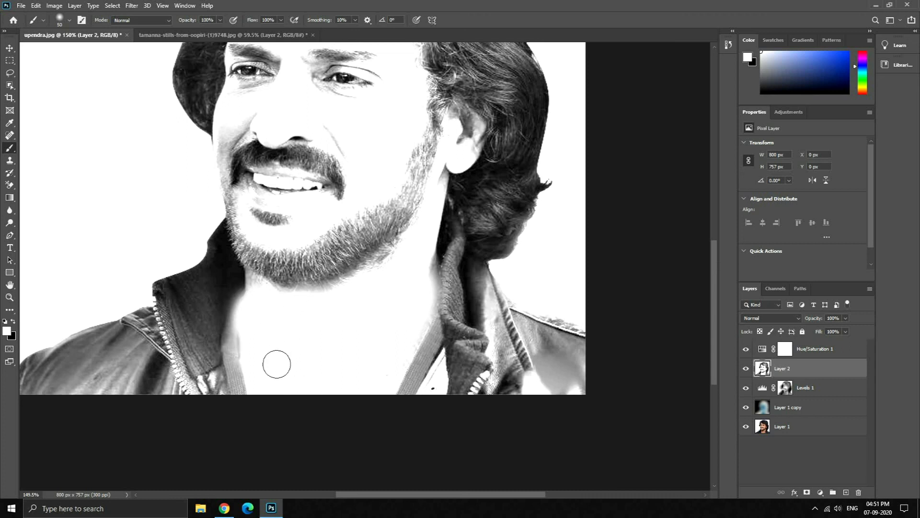
key("ctrl+z")
left_click_drag(249, 335, 253, 290)
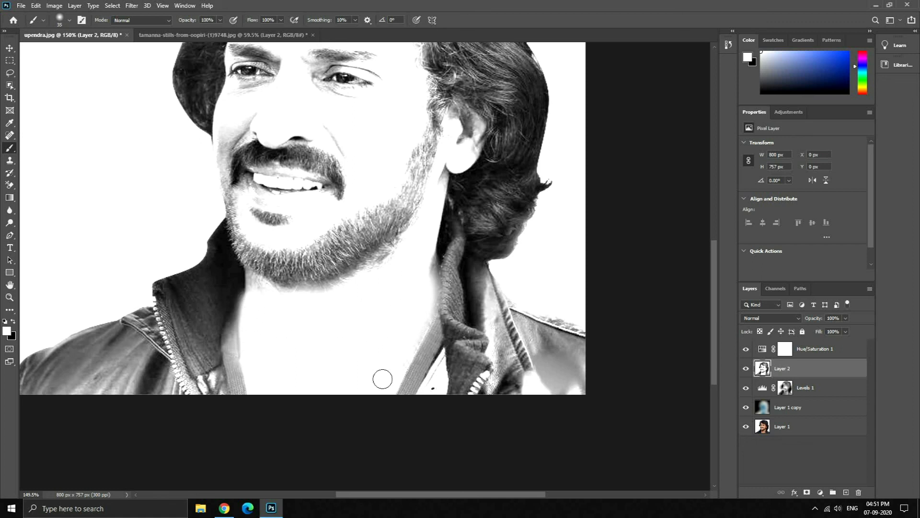
scroll(438, 338, "down", 3)
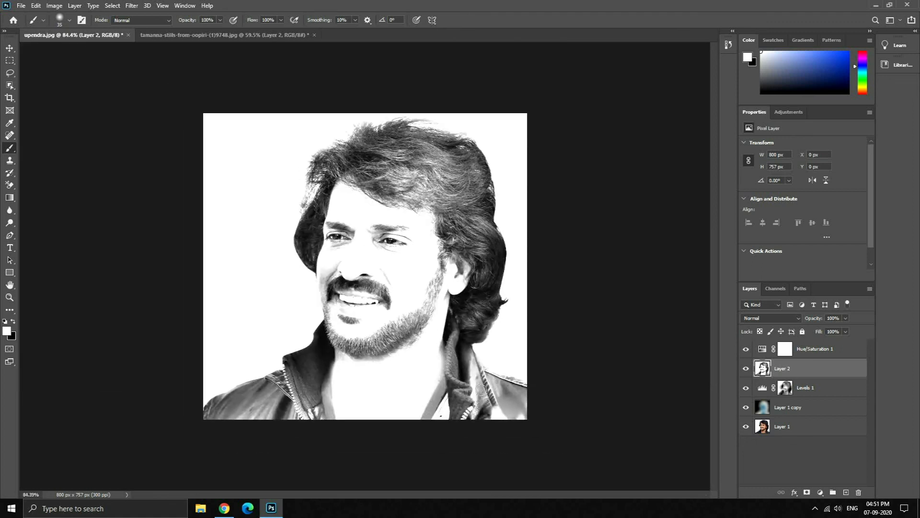
key("ctrl+z")
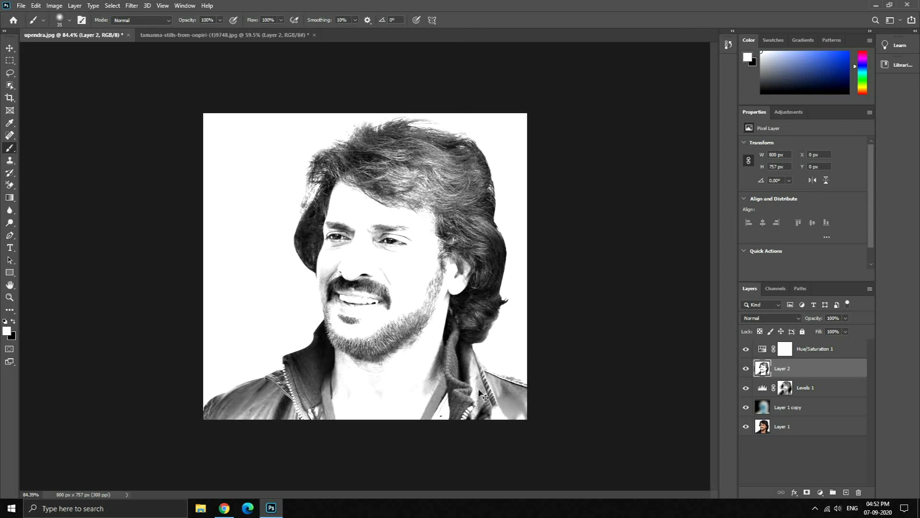
Compare the sketch effect with the original photo by hiding and showing all layers above Layer 1.
scroll(395, 385, "up", 3)
scroll(418, 392, "down", 2)
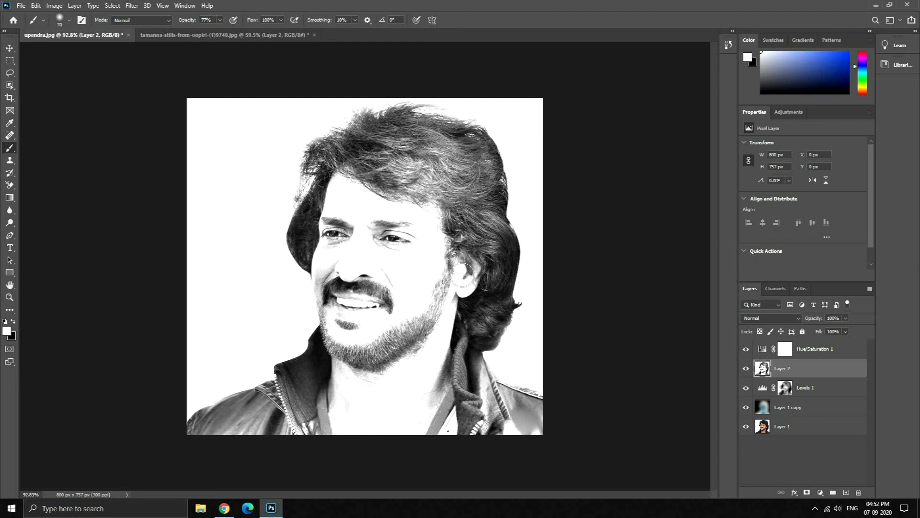
left_click(9, 47)
scroll(431, 266, "up", 4)
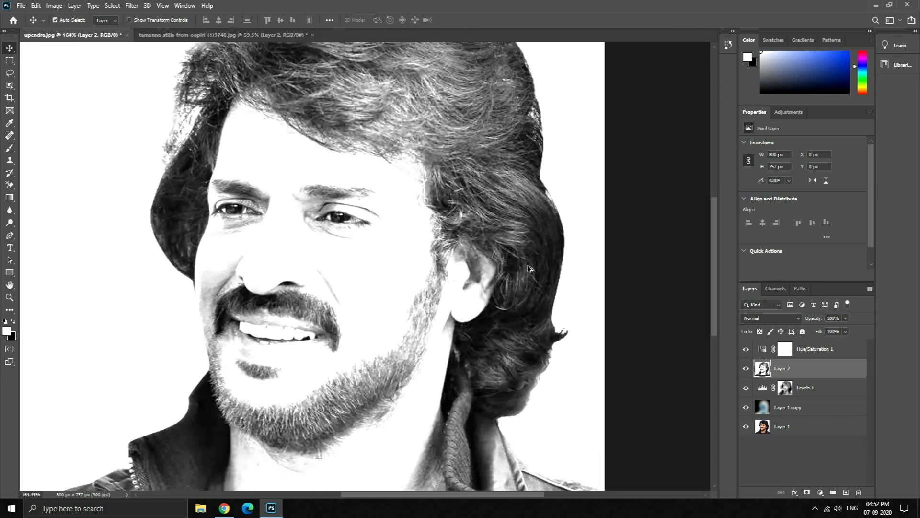
scroll(404, 266, "down", 6)
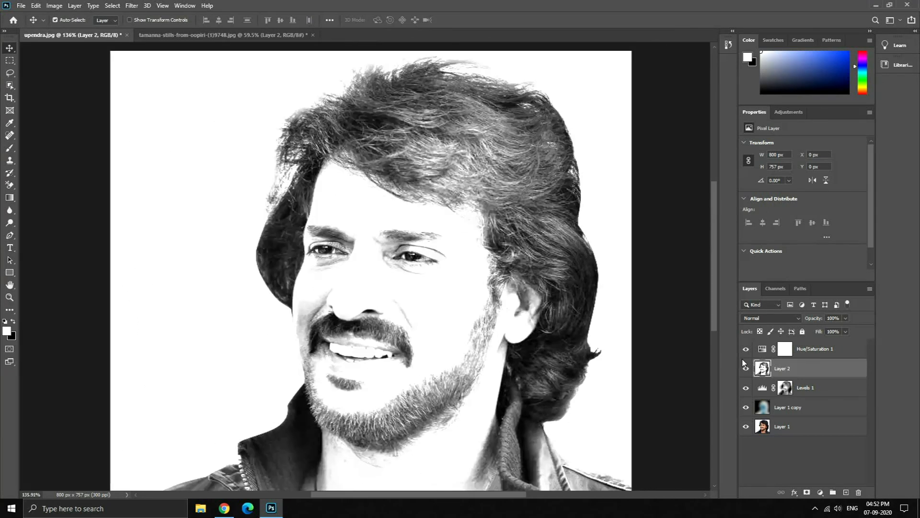
left_click_drag(746, 349, 747, 410)
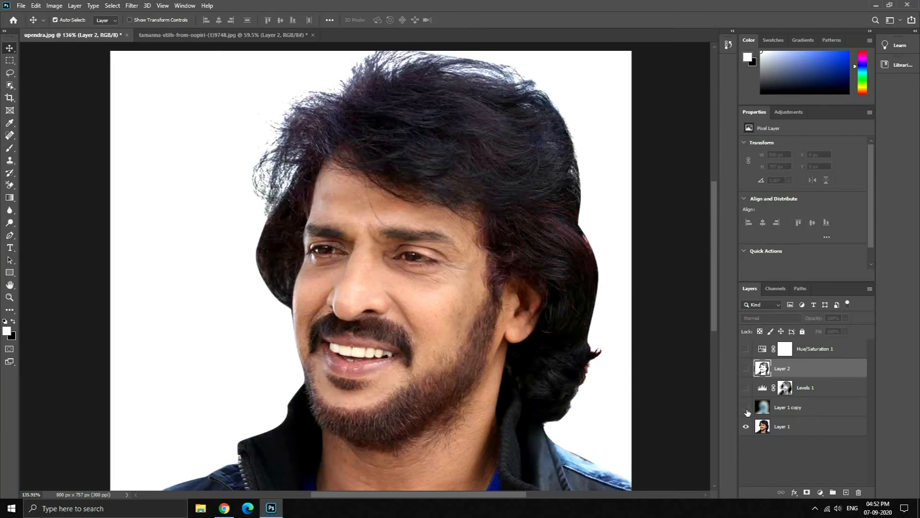
left_click(745, 347)
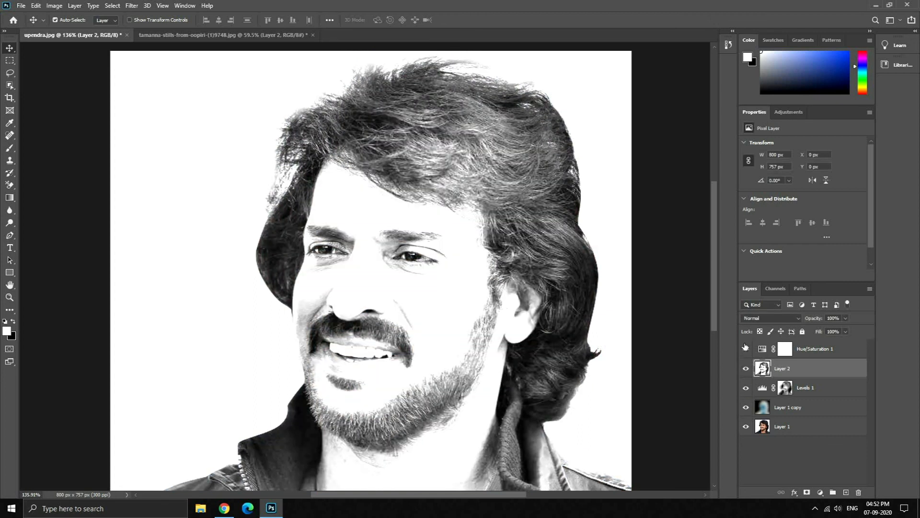